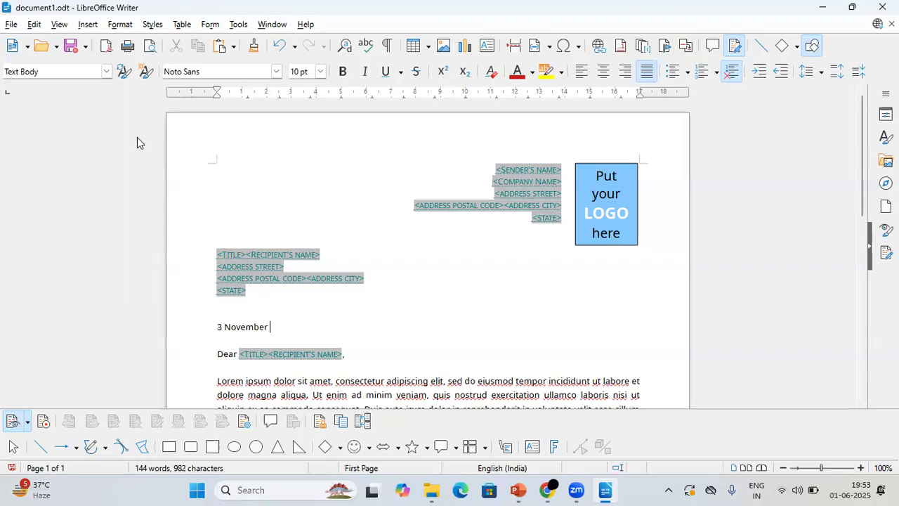
# Complete the letter's date as 3 November 2025 and replace the salutation's title and recipient placeholders with the recipient's first name.
pyautogui.press('Down')
pyautogui.press('BackSpace')
pyautogui.hotkey('shift', 'Down')
pyautogui.hotkey('shift', 'Up')
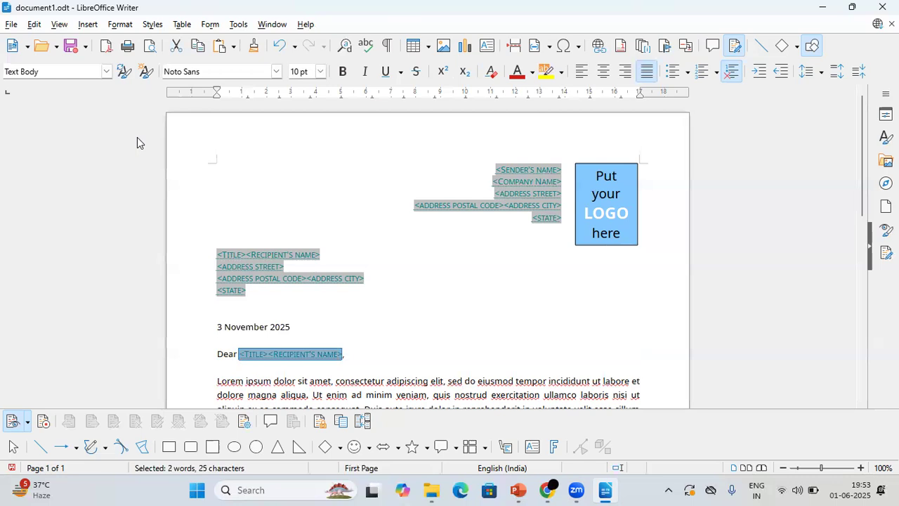
pyautogui.write('Subham,')
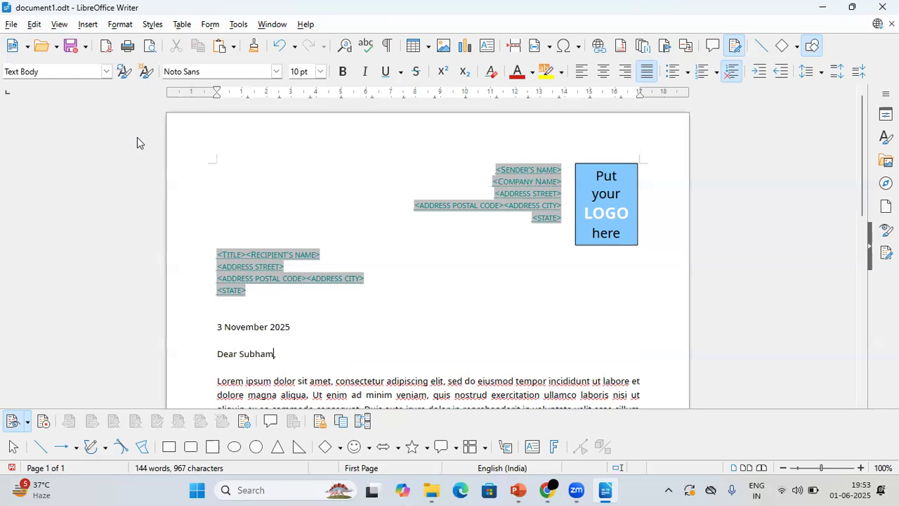
# Delete the word "ipsum" and its extra space from the first line of the letter's opening body paragraph.
pyautogui.press('Down')
pyautogui.press('Left')
pyautogui.hotkey('shift', 'Left')
pyautogui.hotkey('shift', 'Left')
pyautogui.hotkey('shift', 'Left')
pyautogui.hotkey('shift', 'Left')
pyautogui.hotkey('shift', 'Left')
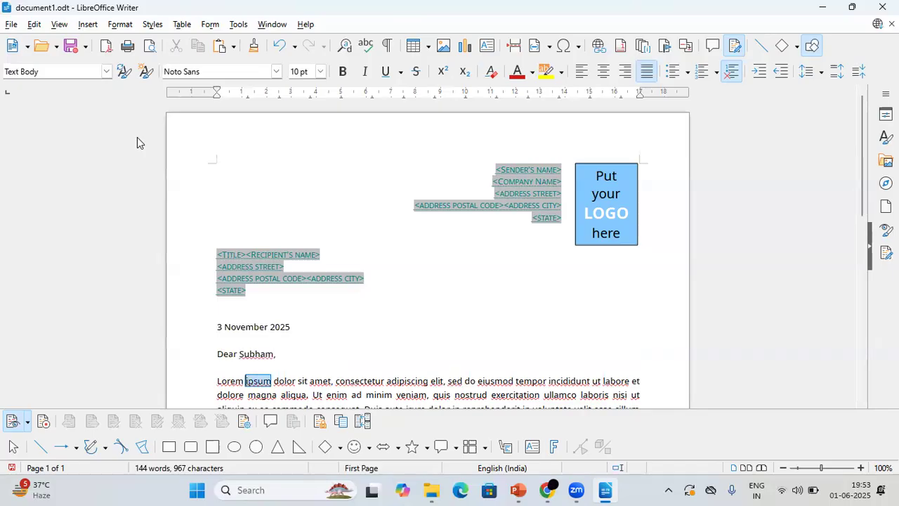
pyautogui.press('BackSpace')
pyautogui.press('BackSpace')
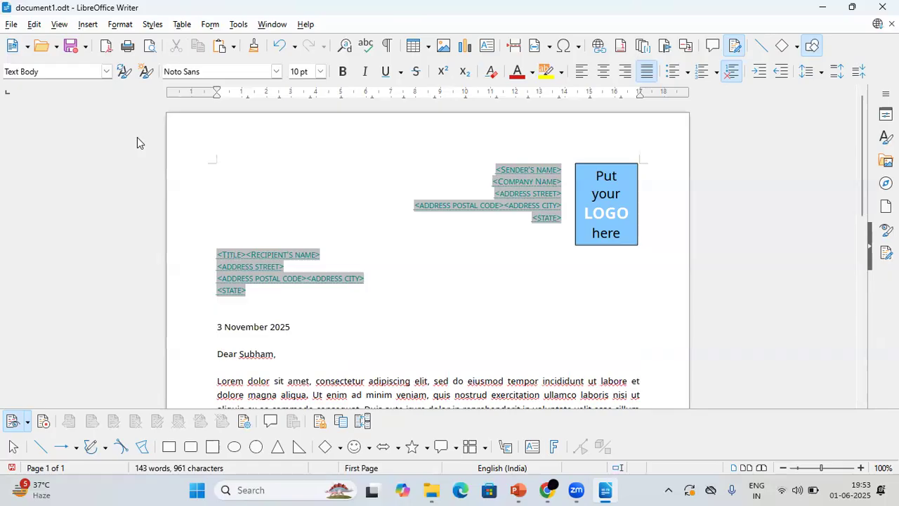
# Save the edited letter as a separate ODF text document named document1(1) in the Downloads folder.
pyautogui.click(13, 24)
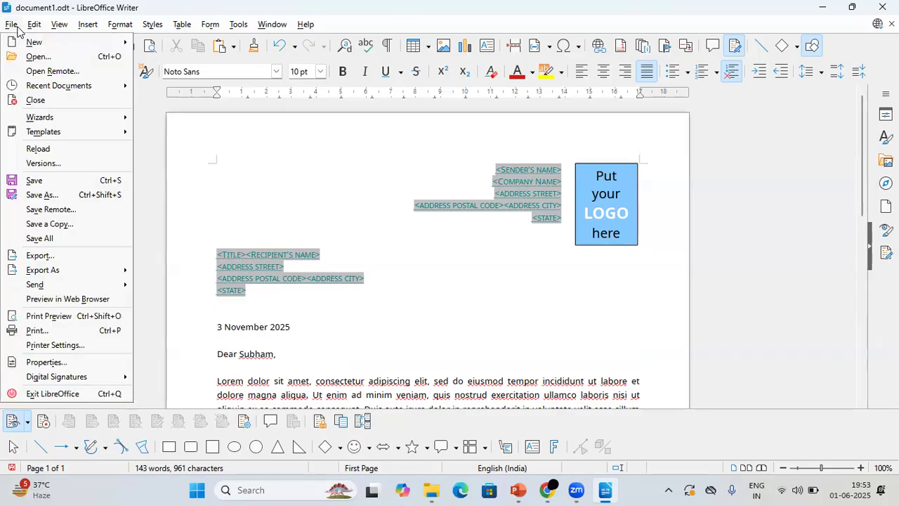
pyautogui.click(71, 194)
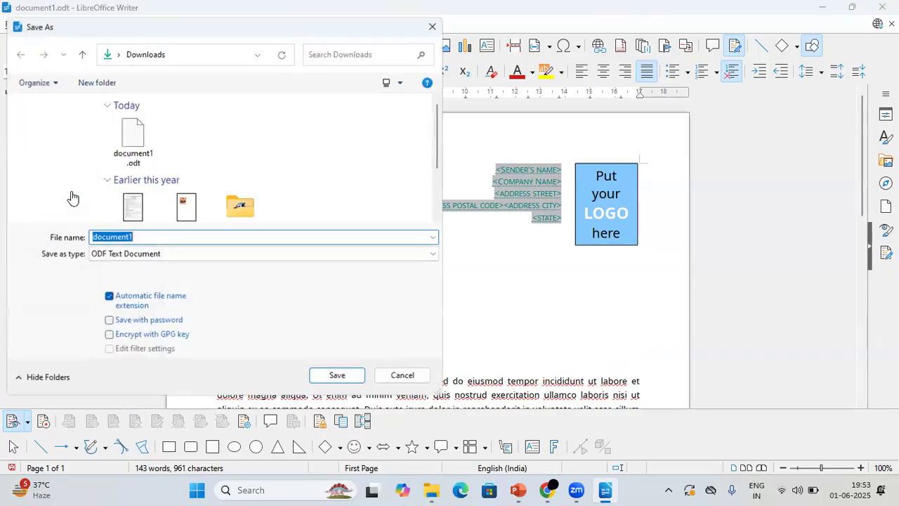
pyautogui.click(156, 242)
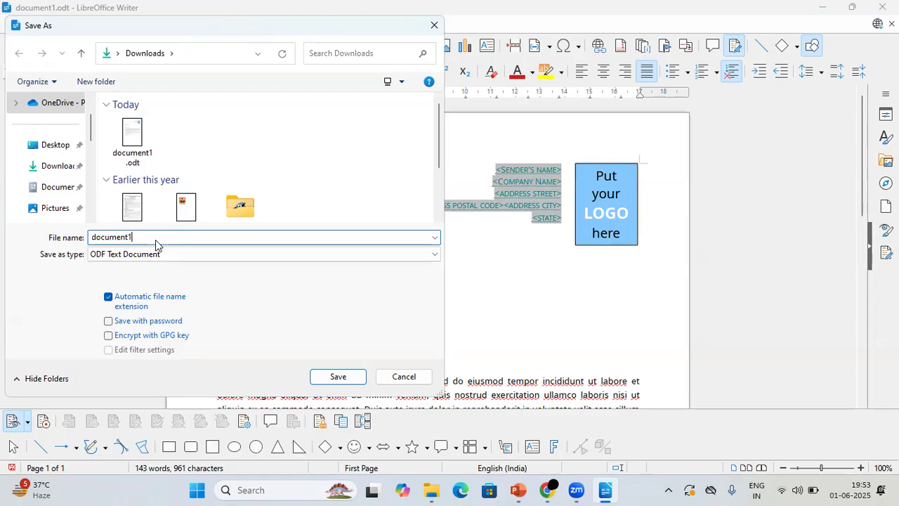
pyautogui.write('(1)')
pyautogui.click(344, 379)
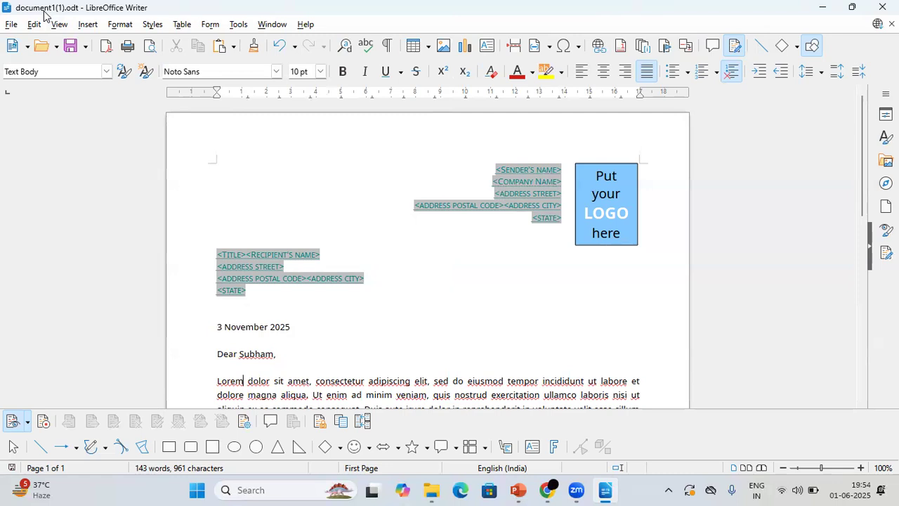
pyautogui.click(35, 26)
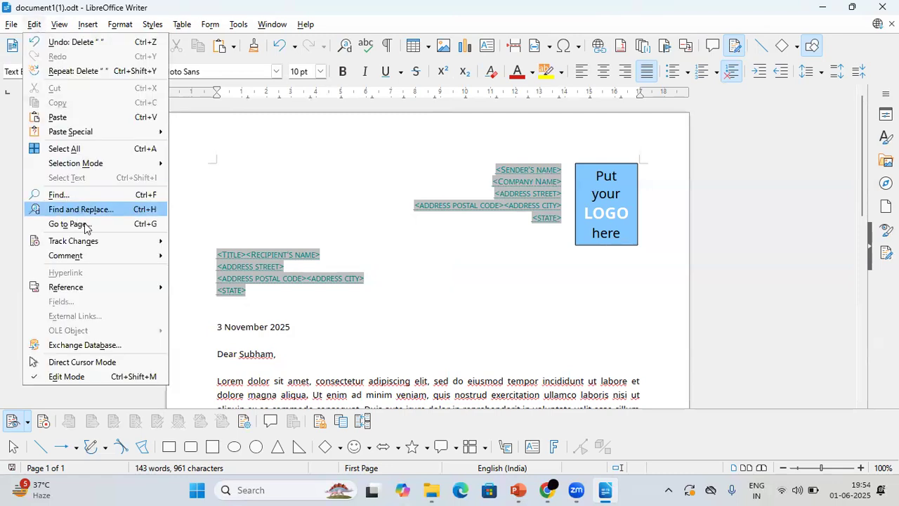
pyautogui.moveTo(104, 249)
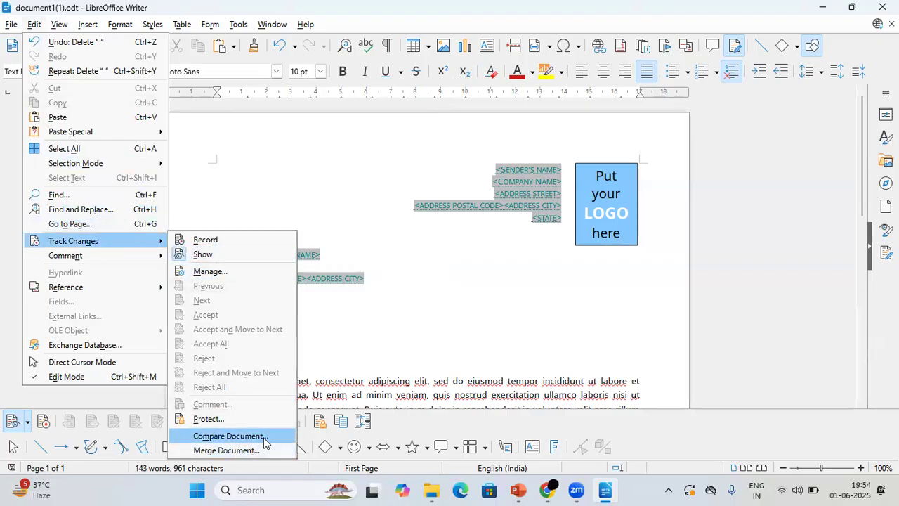
pyautogui.click(449, 321)
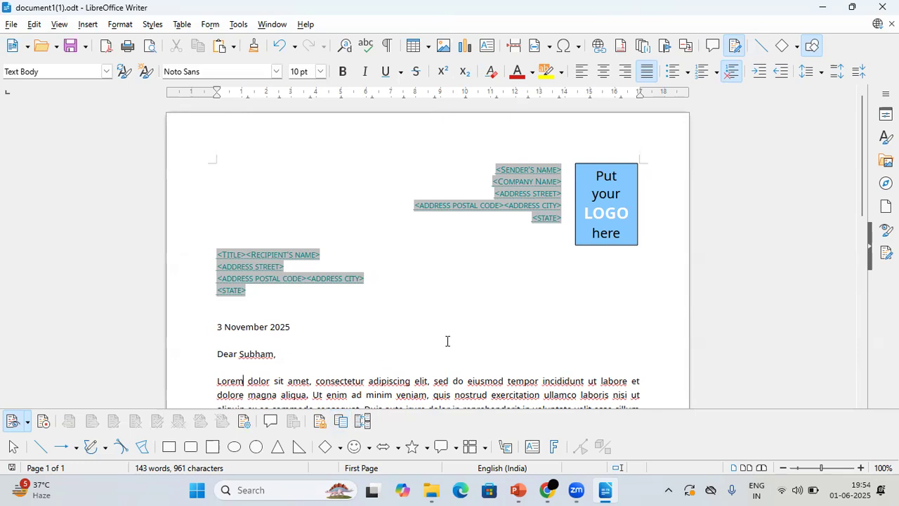
# Compare the open letter with the original file document1.odt from the Downloads folder.
pyautogui.click(347, 424)
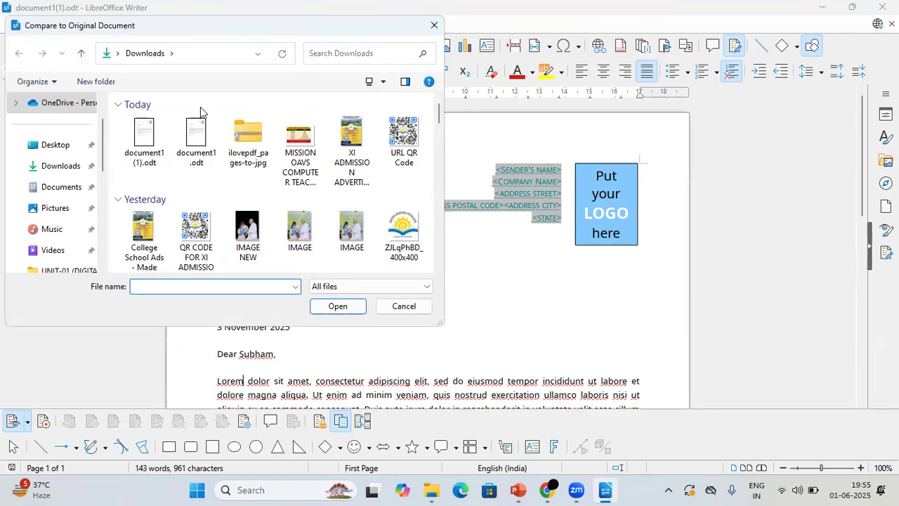
pyautogui.click(202, 140)
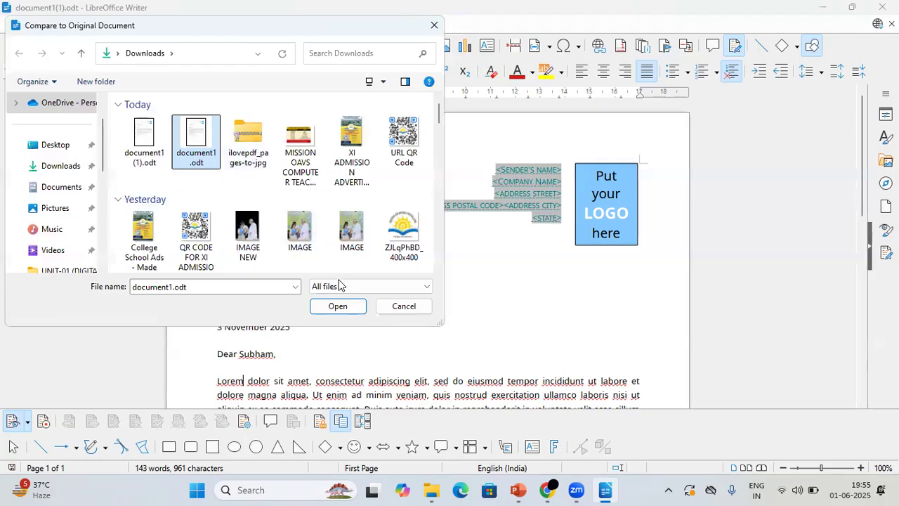
pyautogui.click(339, 307)
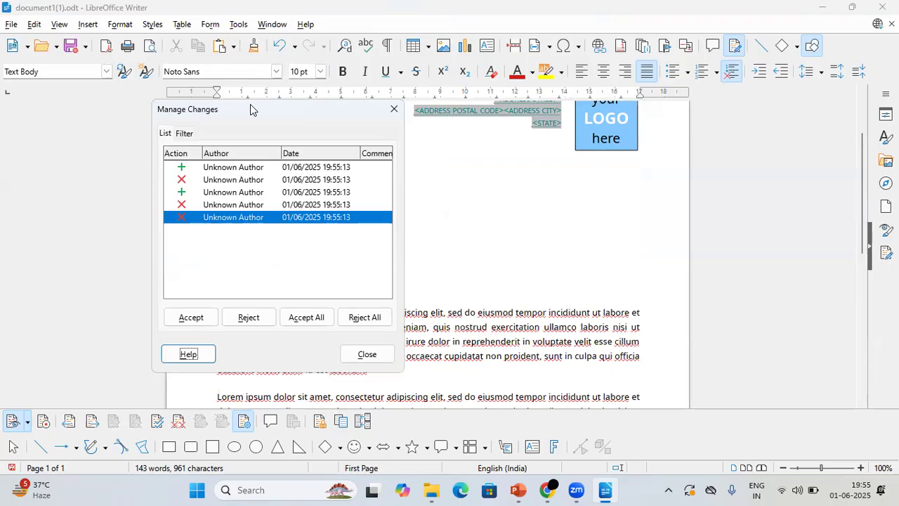
# Move the Manage Changes dialog off the letter text and examine the marked date insertion and deletion.
pyautogui.moveTo(257, 111); pyautogui.dragTo(583, 133)
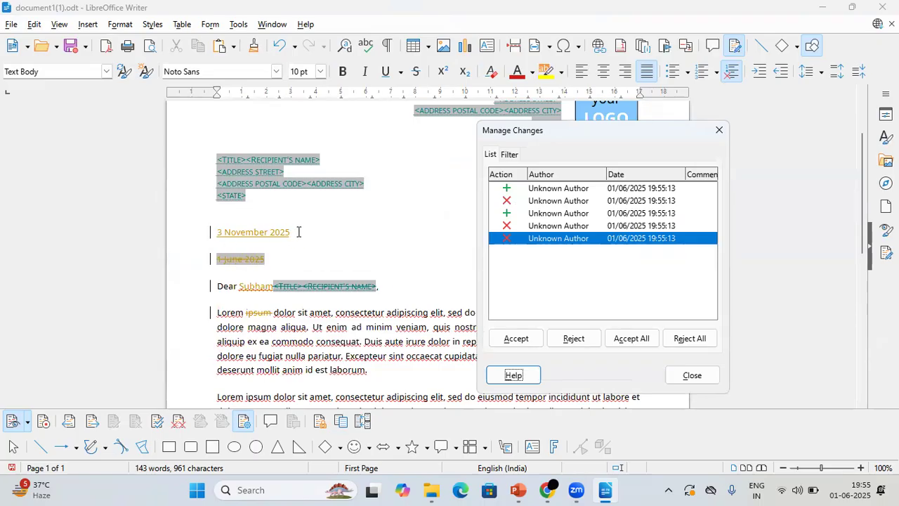
pyautogui.moveTo(300, 232); pyautogui.dragTo(217, 231)
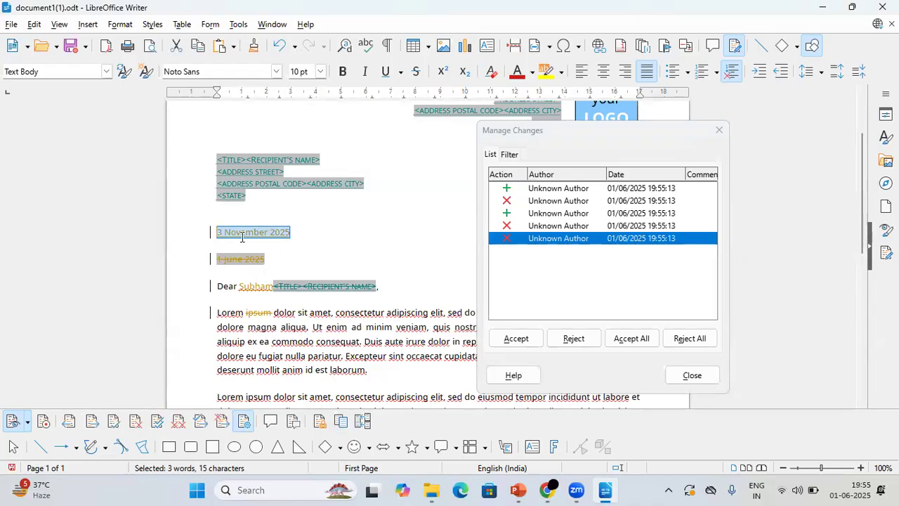
pyautogui.click(280, 249)
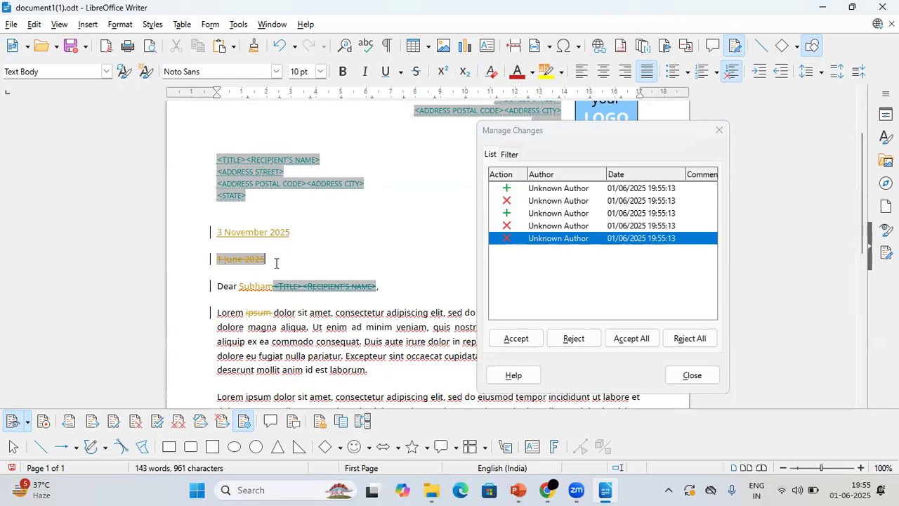
pyautogui.moveTo(276, 263); pyautogui.dragTo(213, 257)
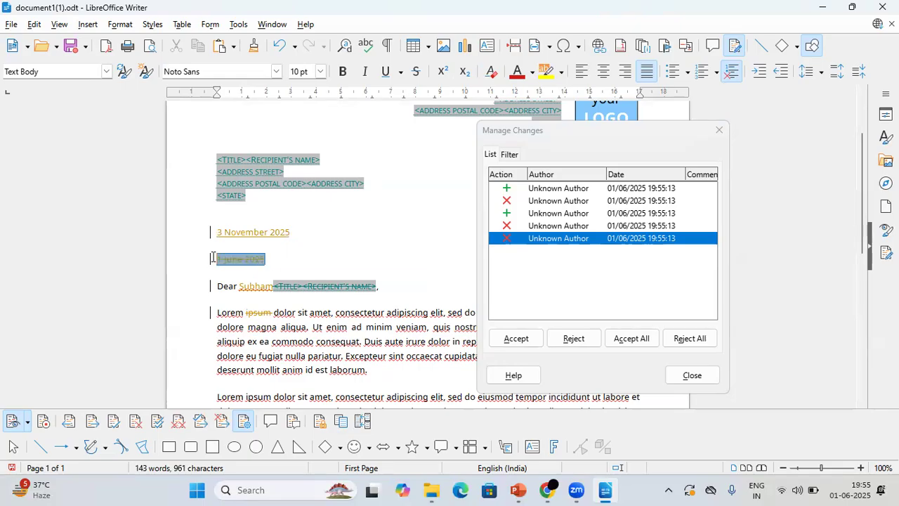
pyautogui.click(251, 297)
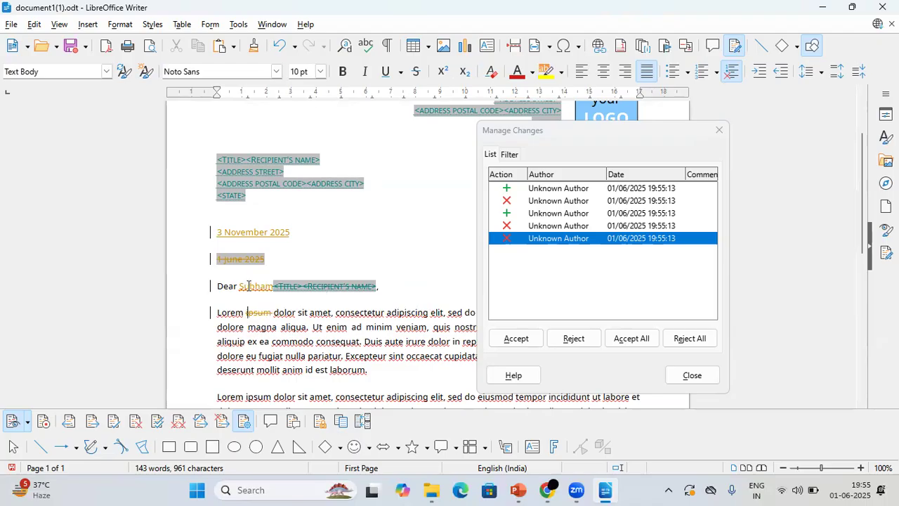
# Accept the first four changes, covering the new date, the old date's removal, the inserted recipient name and the removed salutation placeholders.
pyautogui.click(569, 189)
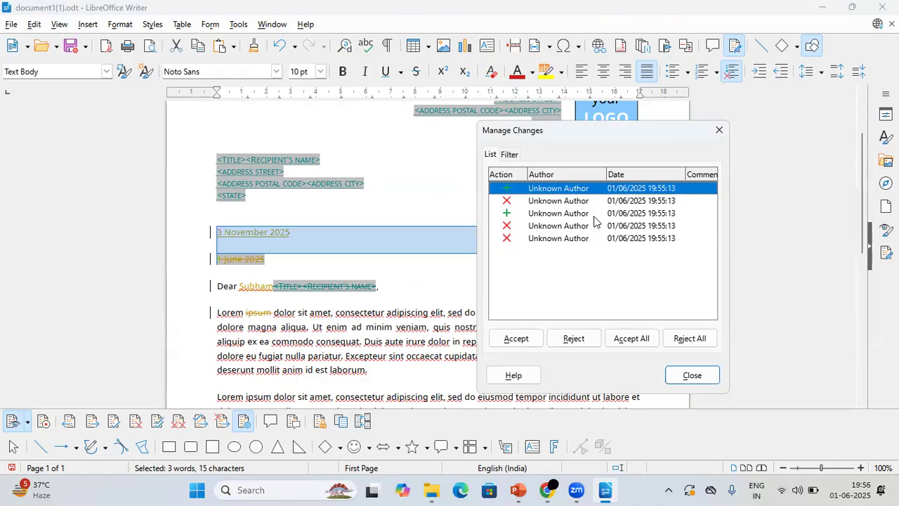
pyautogui.click(516, 338)
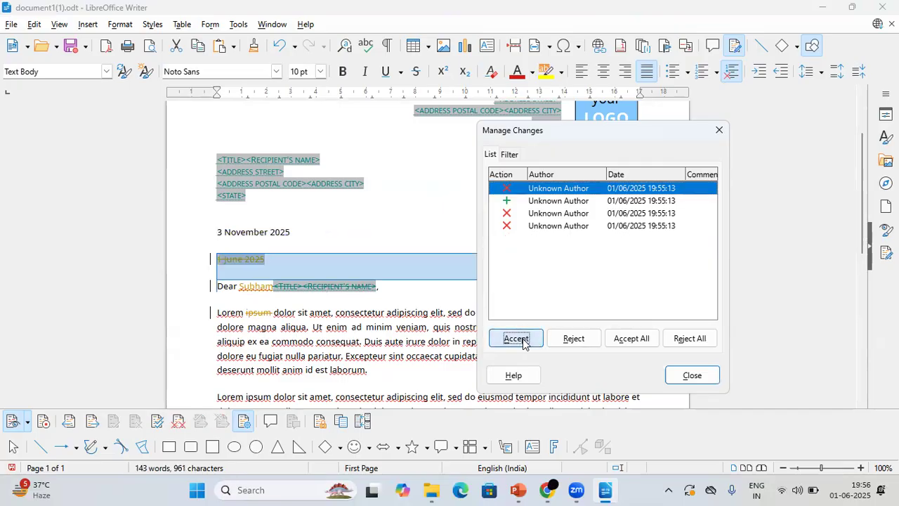
pyautogui.click(523, 342)
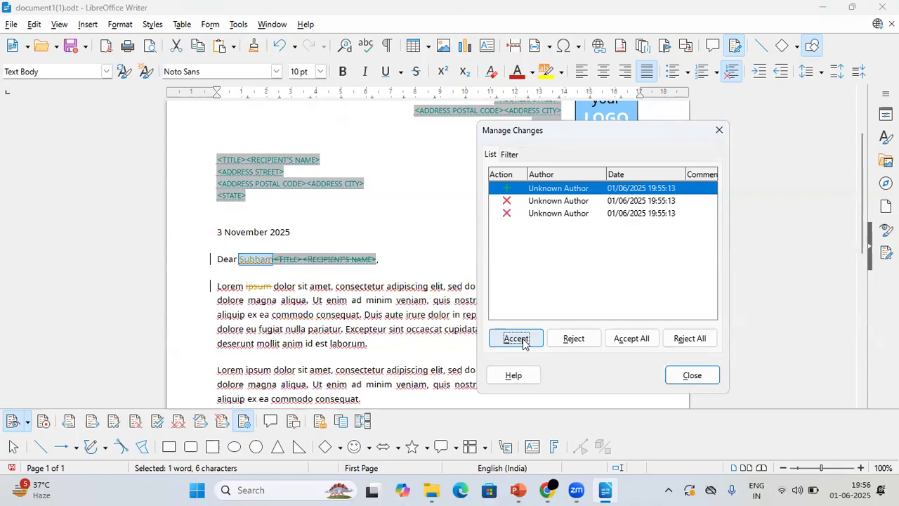
pyautogui.click(524, 342)
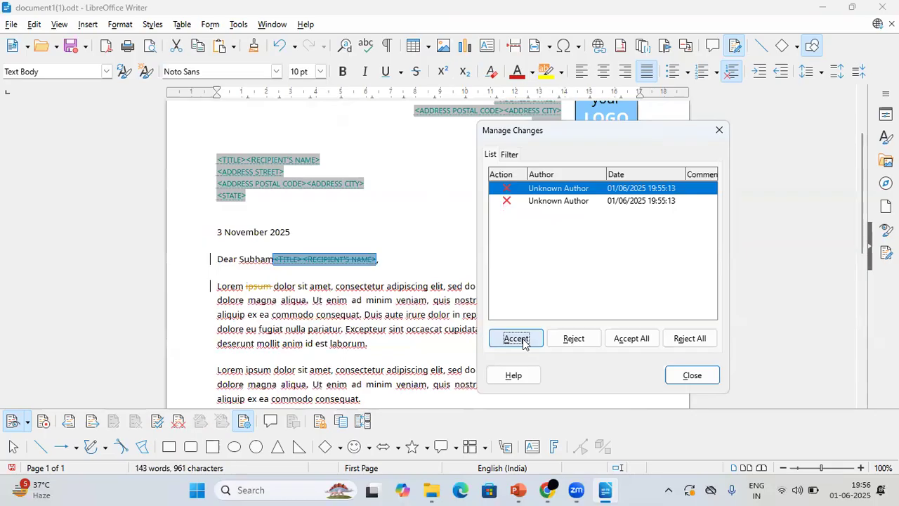
pyautogui.click(524, 342)
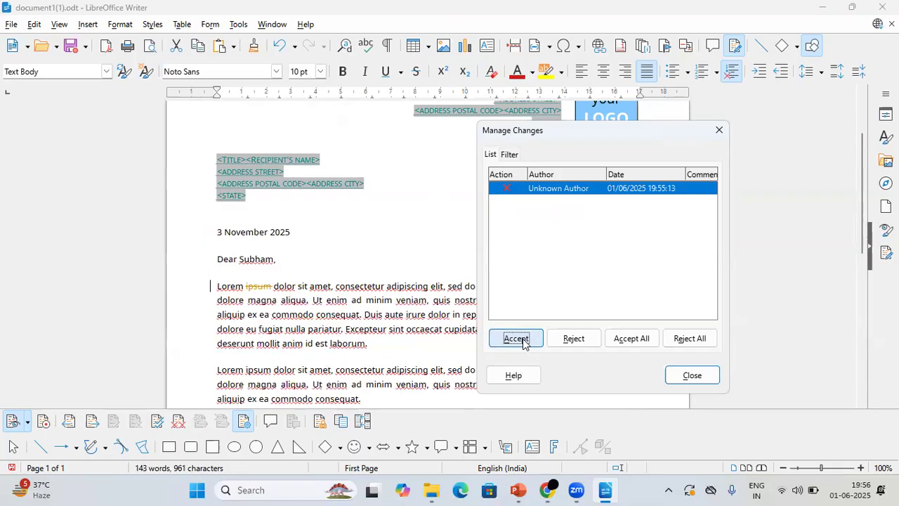
# Reject the deletion of "ipsum", close the change manager and save the document.
pyautogui.click(574, 338)
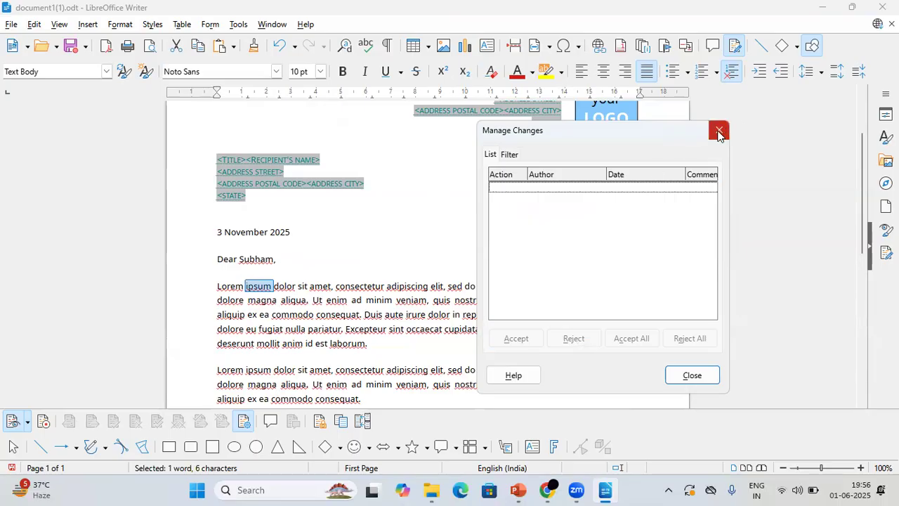
pyautogui.click(705, 374)
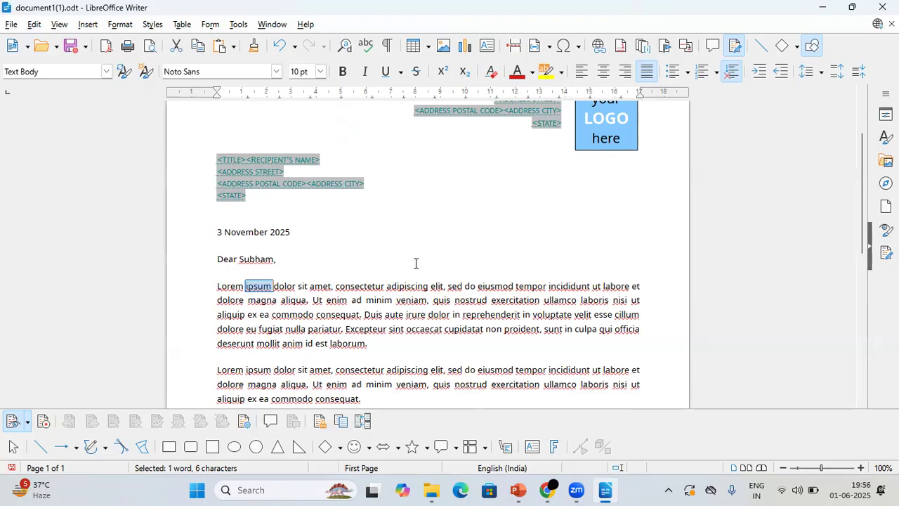
pyautogui.click(7, 26)
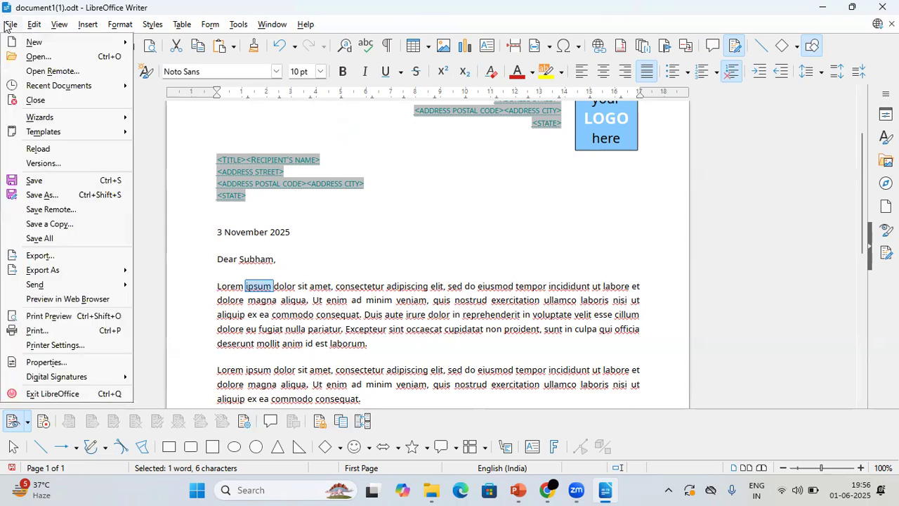
pyautogui.click(60, 181)
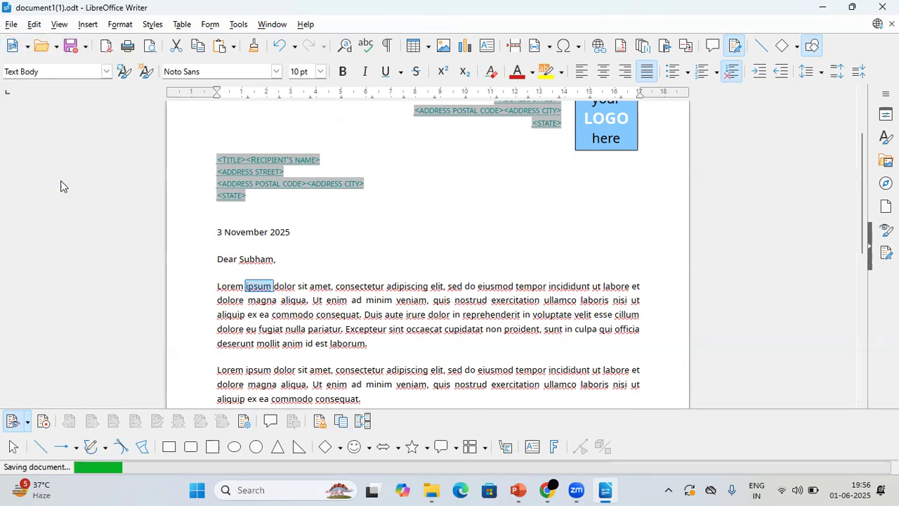